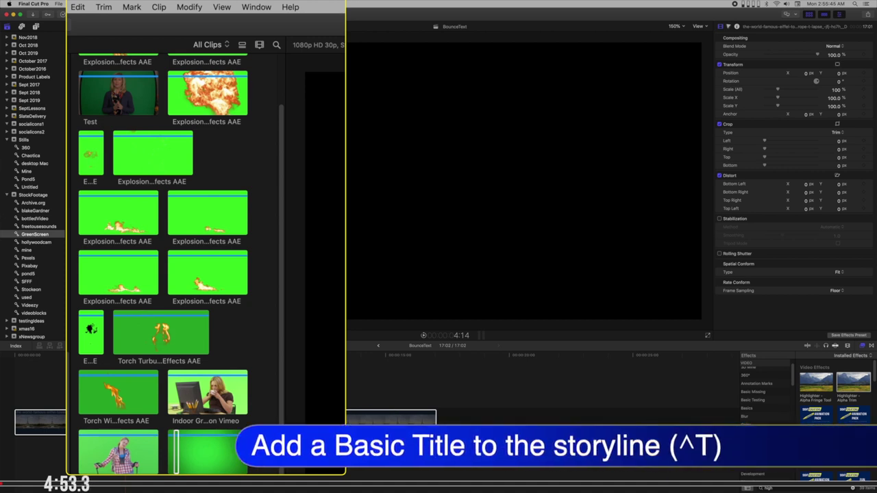
Connect a Basic Title clip above the storyline video from the Edit menu
click(77, 9)
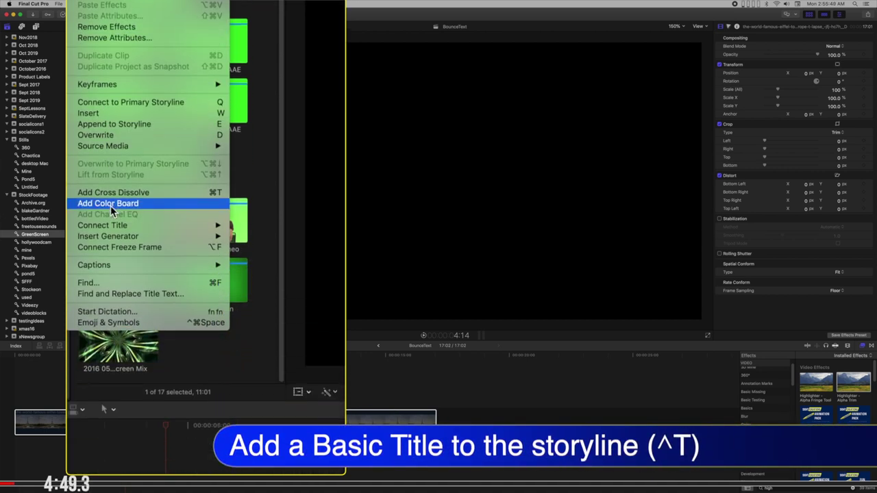
mouse_move(115, 100)
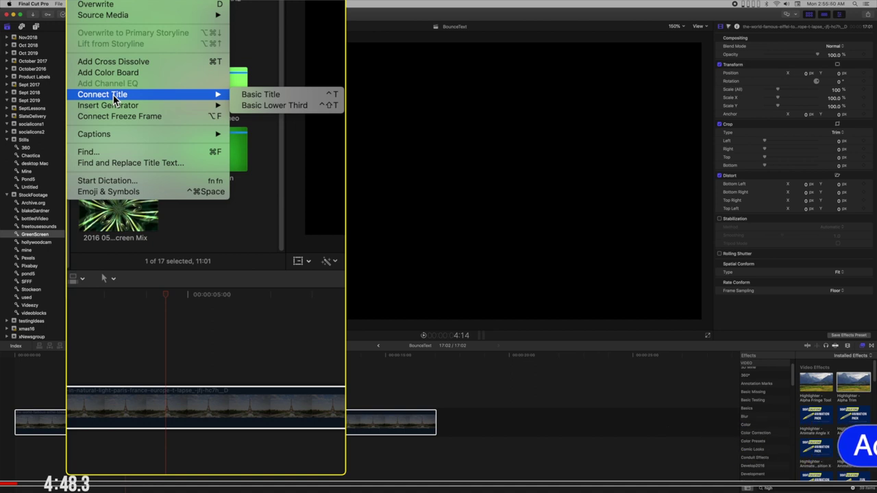
click(286, 98)
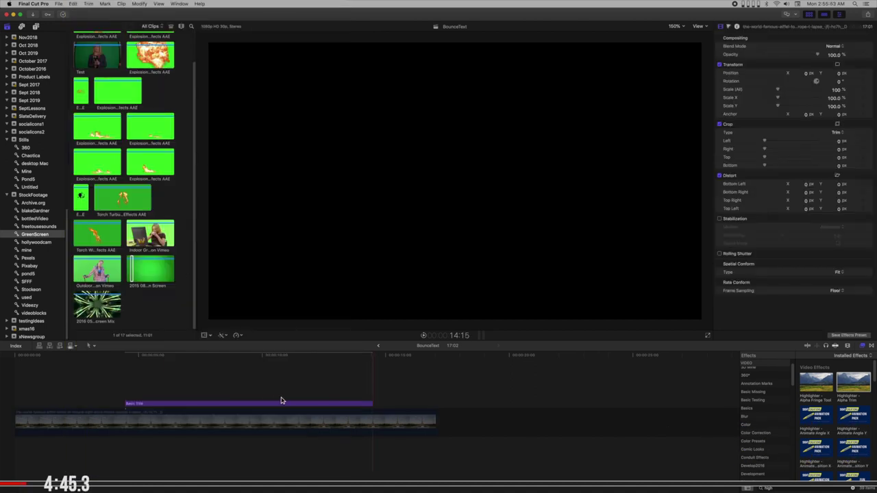
Nudge the title clip slightly earlier and replace its text with 'FCPXTemplates.com'
drag(291, 407, 269, 407)
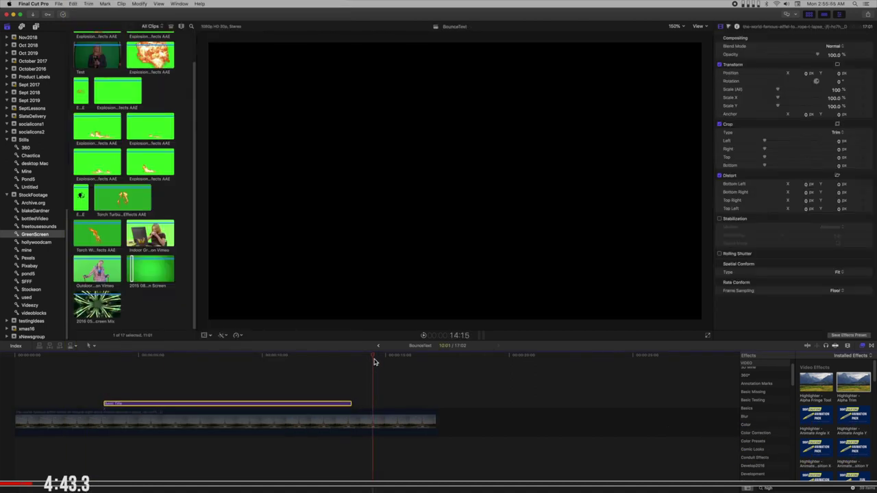
click(155, 355)
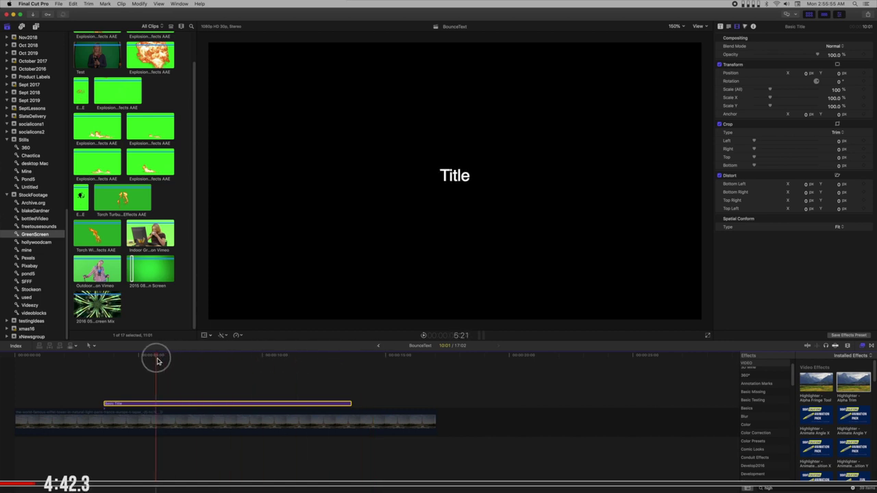
double_click(464, 183)
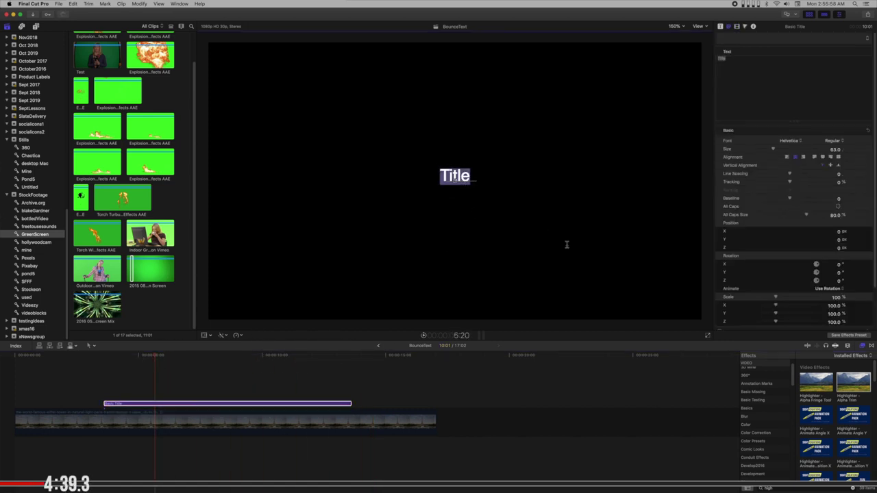
text(F)
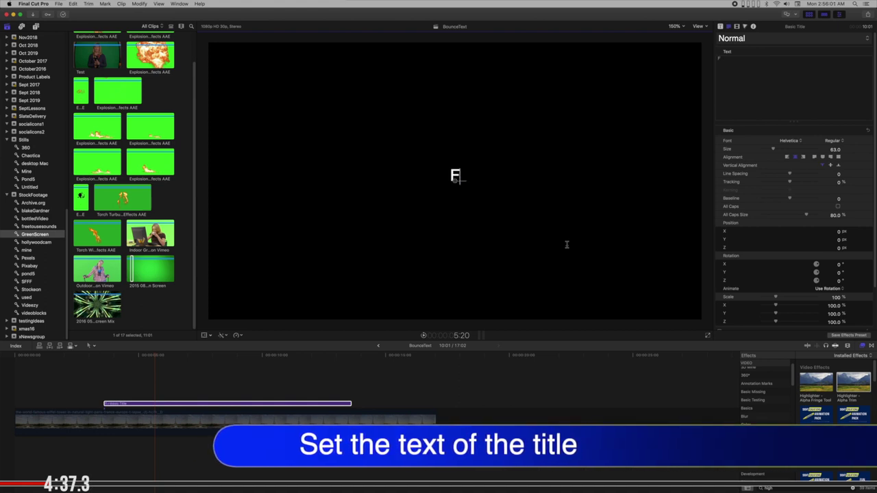
text(CPX)
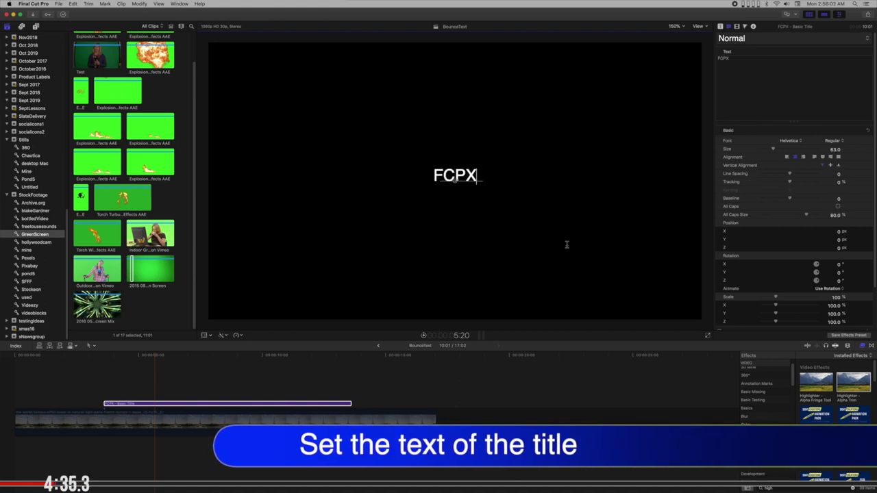
text(Templa)
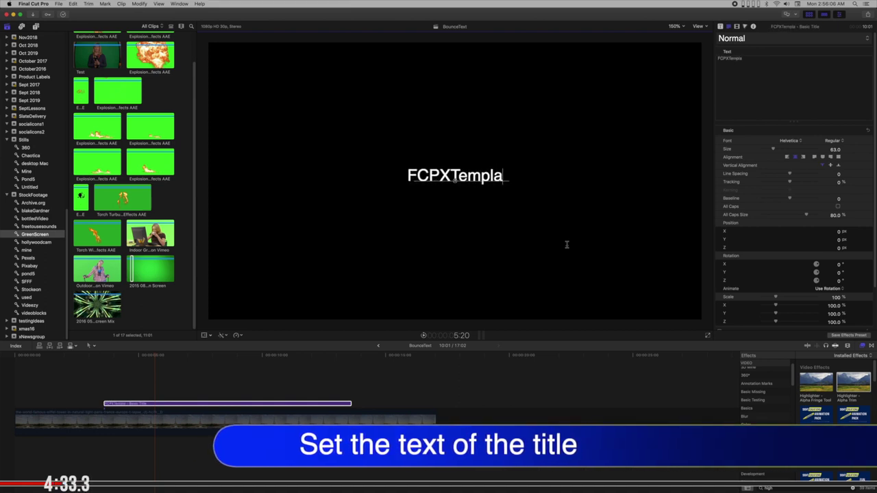
text(tes.com)
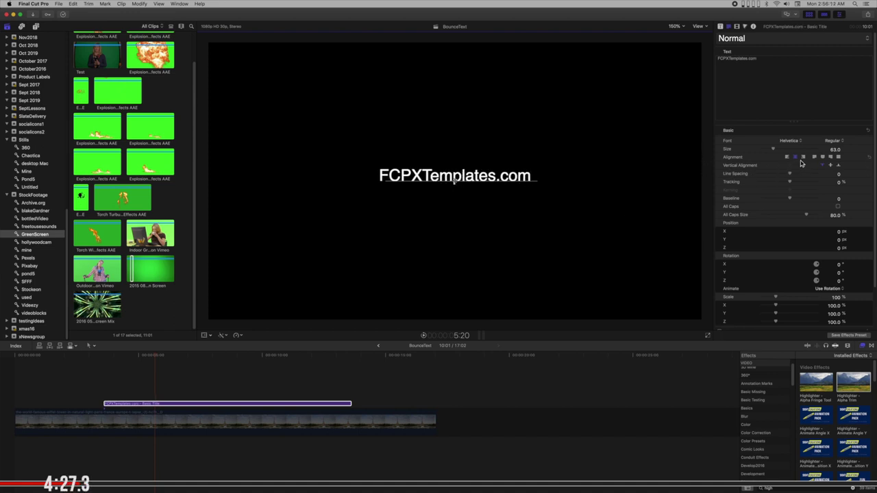
Style the title as Helvetica Neue Condensed Black with 11.53% tracking and size 130
click(788, 141)
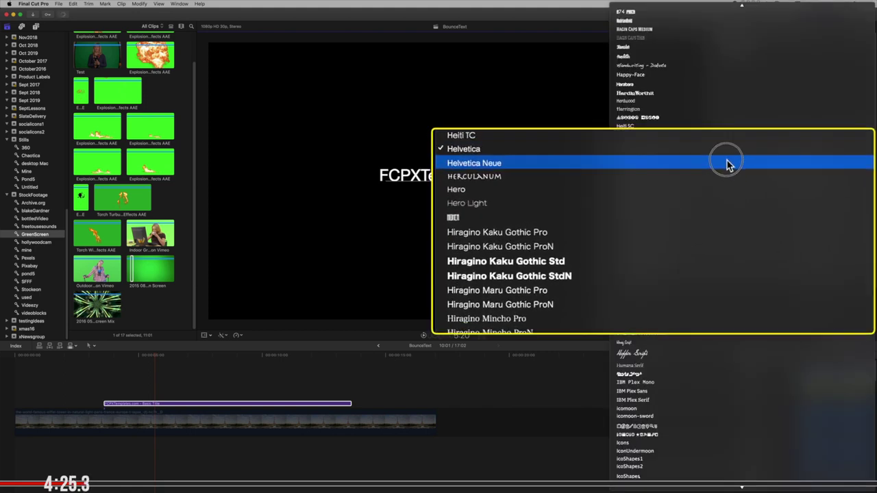
click(728, 164)
click(809, 147)
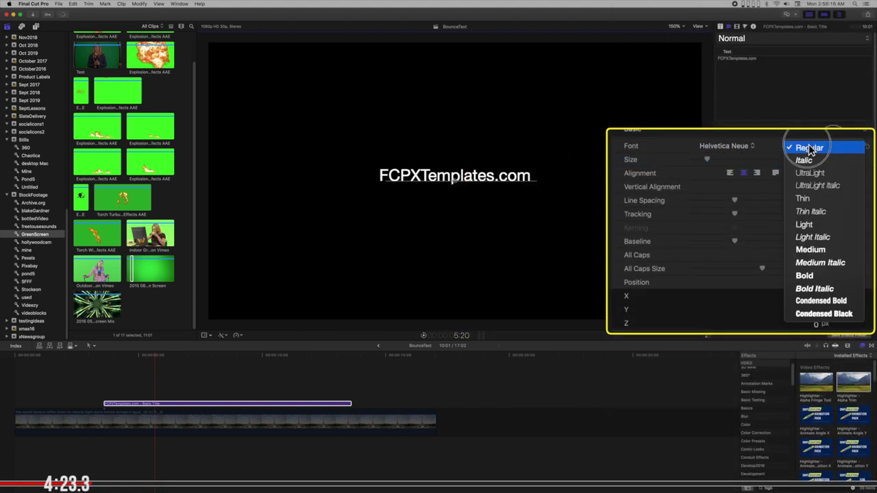
click(818, 316)
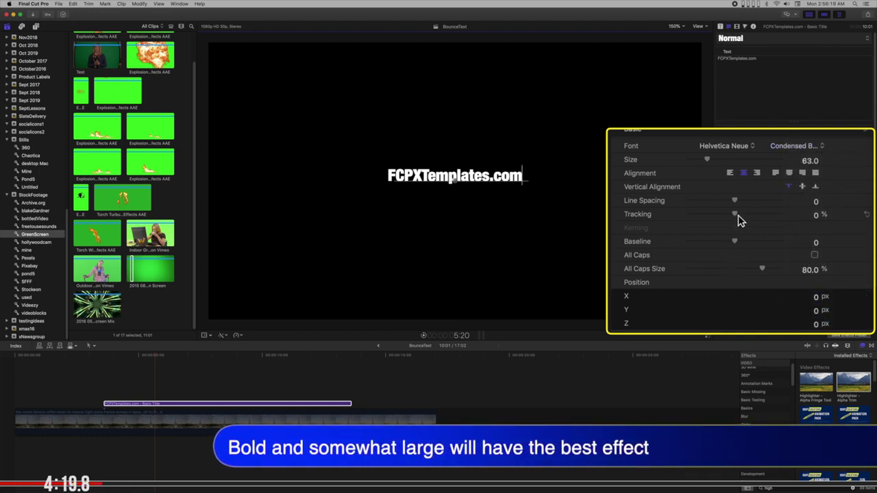
drag(738, 215, 745, 216)
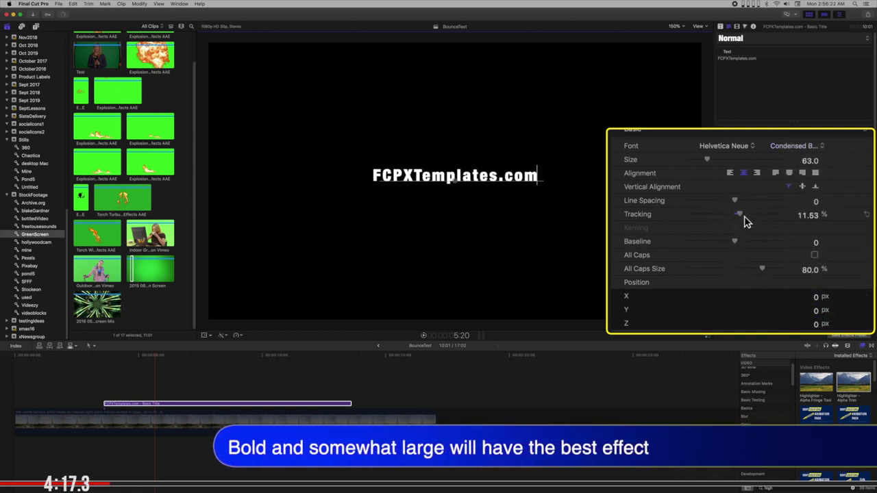
drag(807, 162, 829, 162)
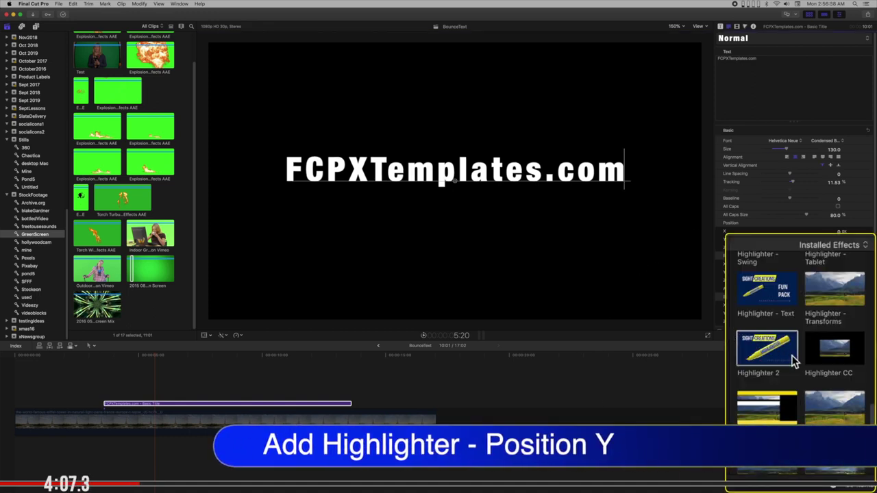
Drag the Highlighter - Animate Position Y effect from the Effects browser onto the title clip
scroll(793, 362, up, 3)
scroll(793, 361, up, 5)
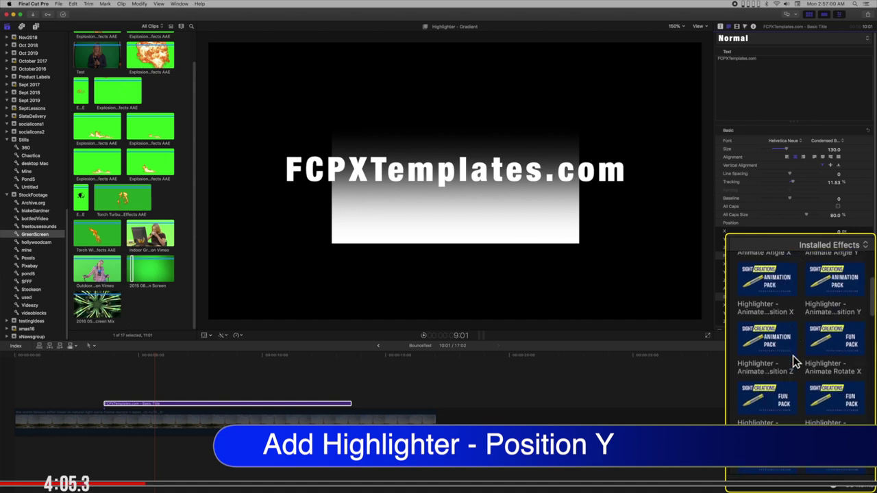
scroll(793, 356, up, 1)
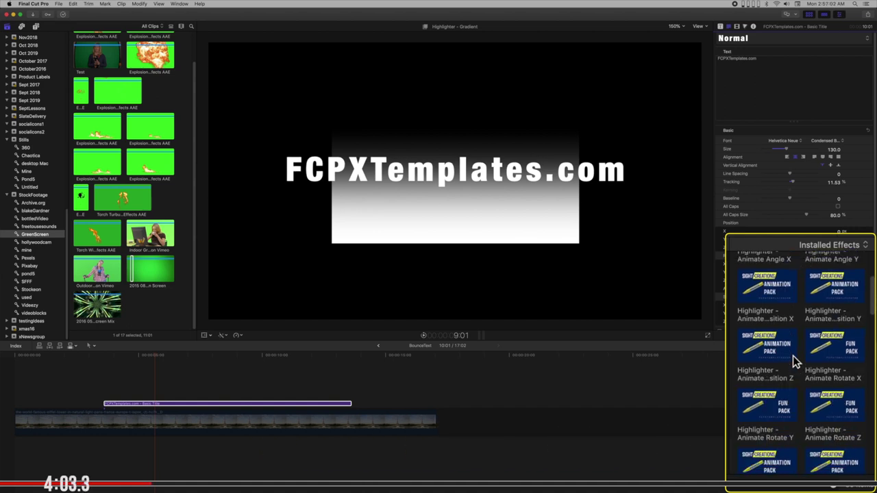
click(815, 291)
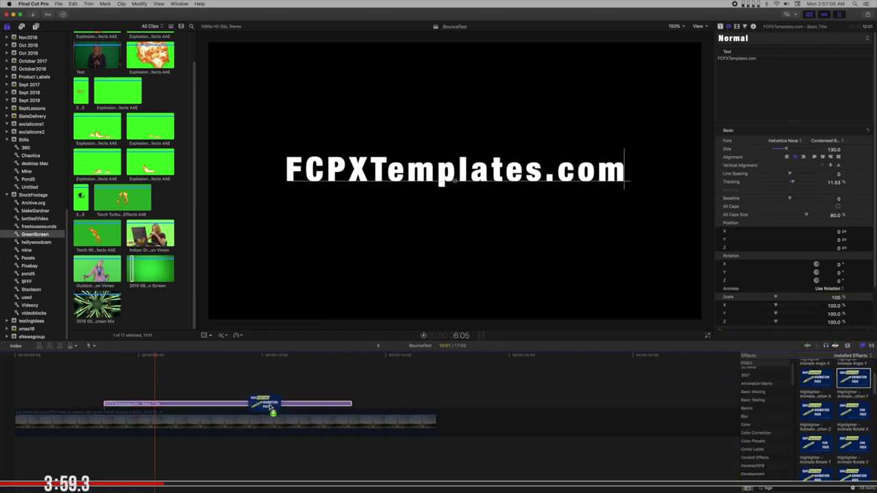
drag(799, 299, 269, 404)
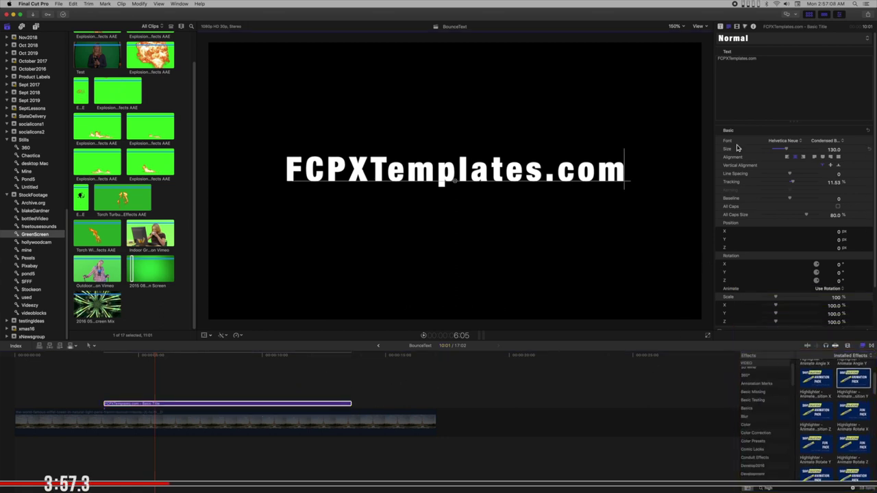
Add Shape Mask 1 to the Highlighter effect and reshape it into a hard-edged rectangle
click(737, 27)
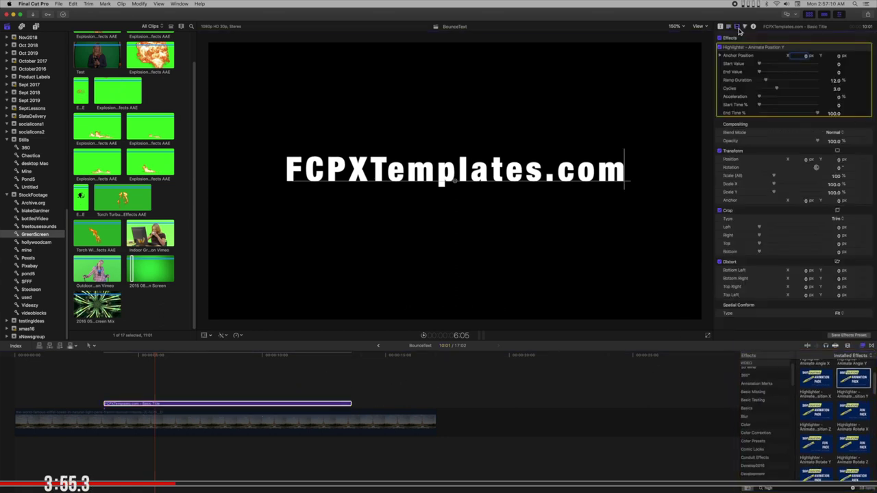
click(835, 48)
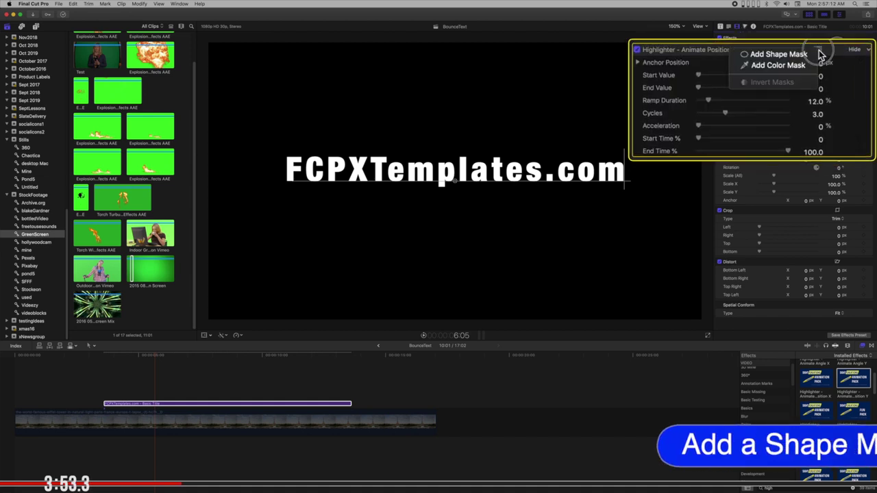
click(829, 52)
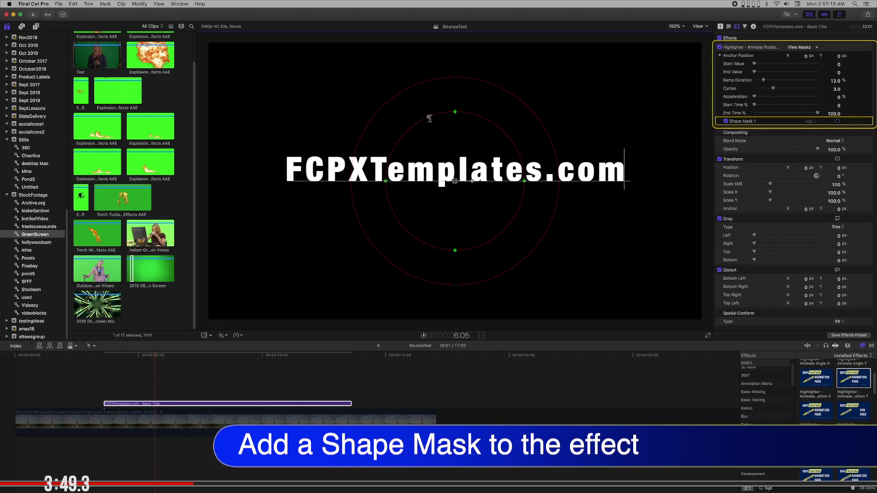
mouse_move(429, 118)
mouse_down()
mouse_move(345, 105)
mouse_move(386, 134)
mouse_move(458, 157)
mouse_up()
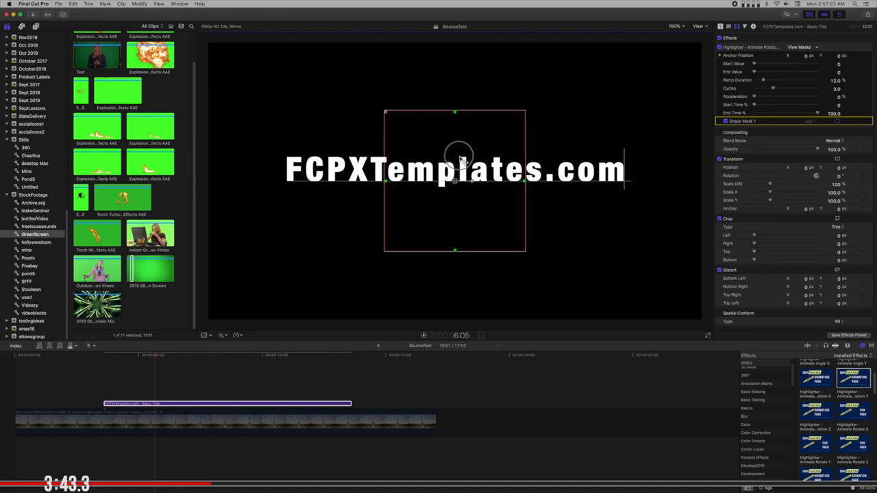
drag(458, 158, 458, 157)
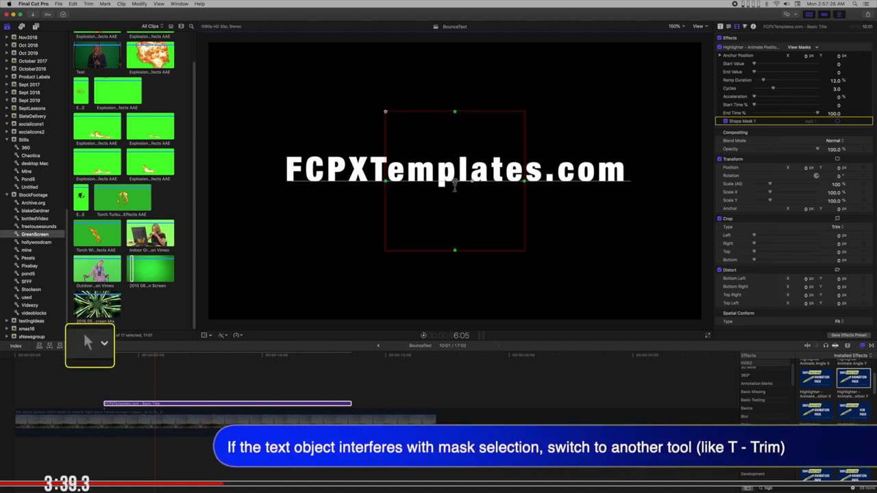
Turn the mask into a narrow, full-height vertical strip covering only the letter F
key(t)
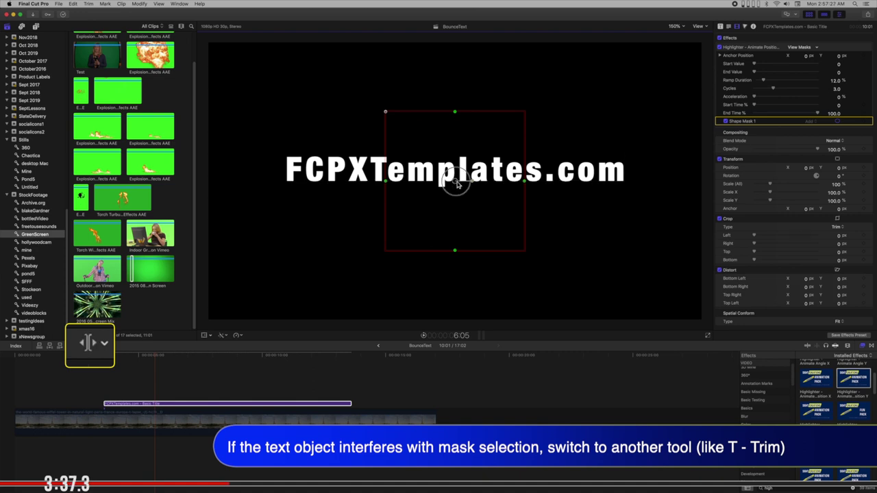
drag(457, 183, 290, 183)
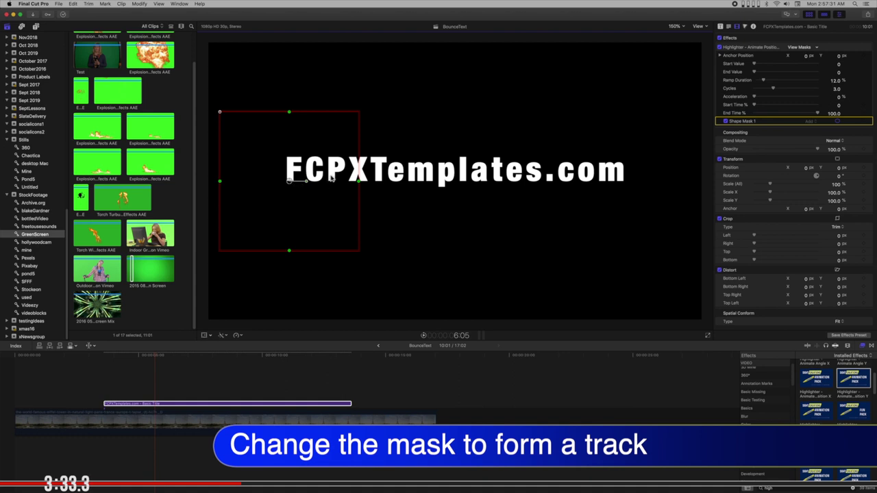
drag(359, 181, 306, 182)
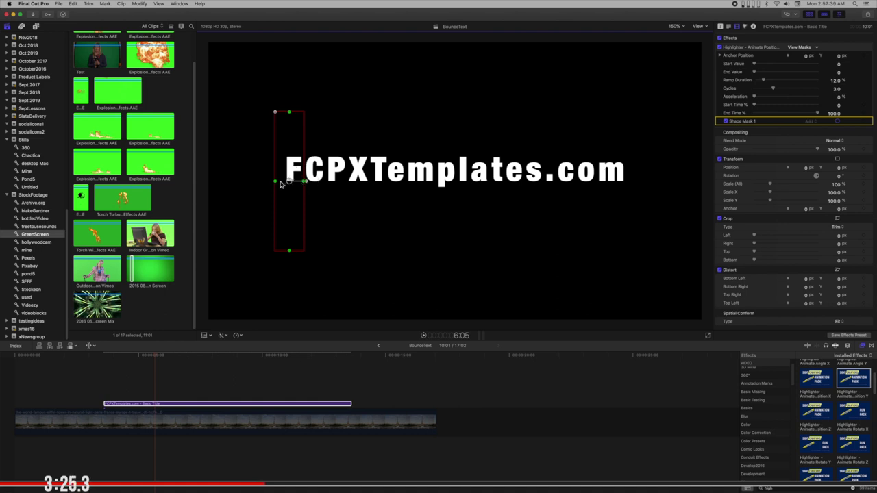
drag(275, 181, 295, 183)
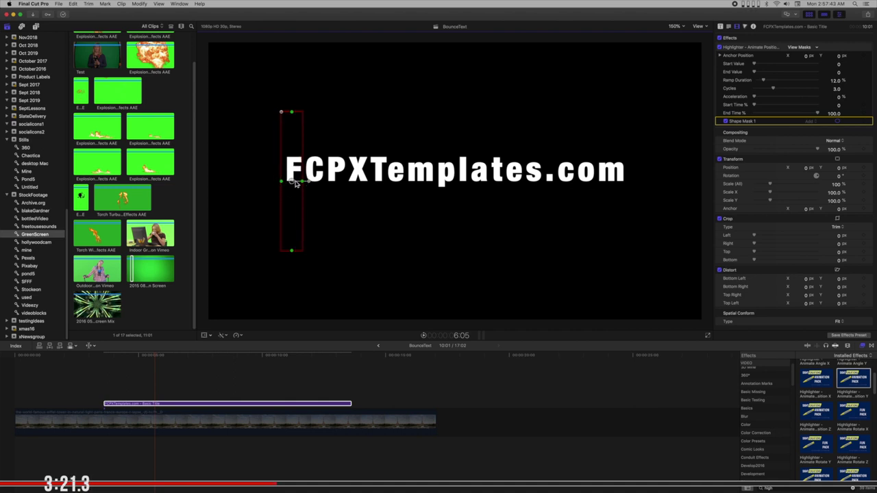
drag(295, 115, 298, 42)
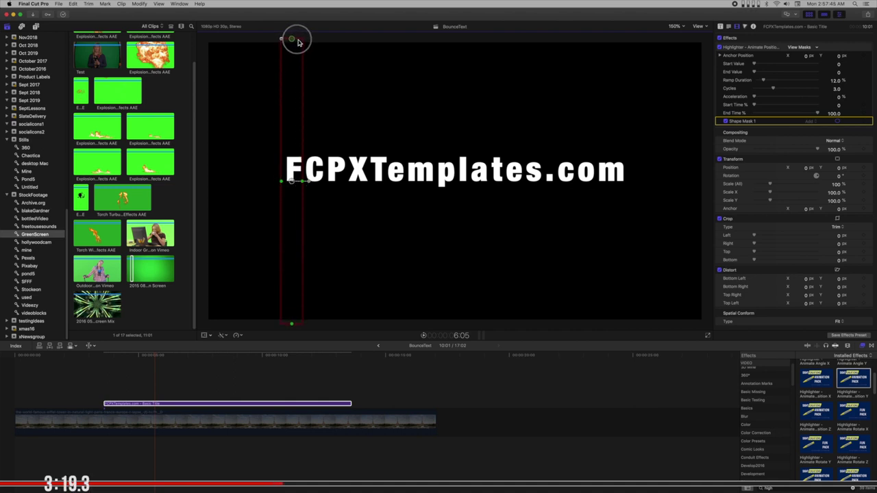
key(space)
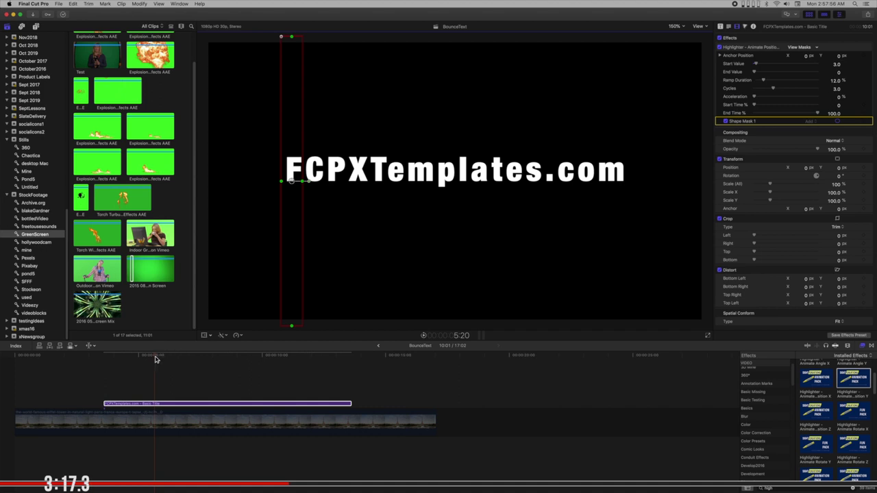
From the clip start, set the Highlighter Start Value to 551.1 and End Time to 16.52%
drag(154, 359, 105, 363)
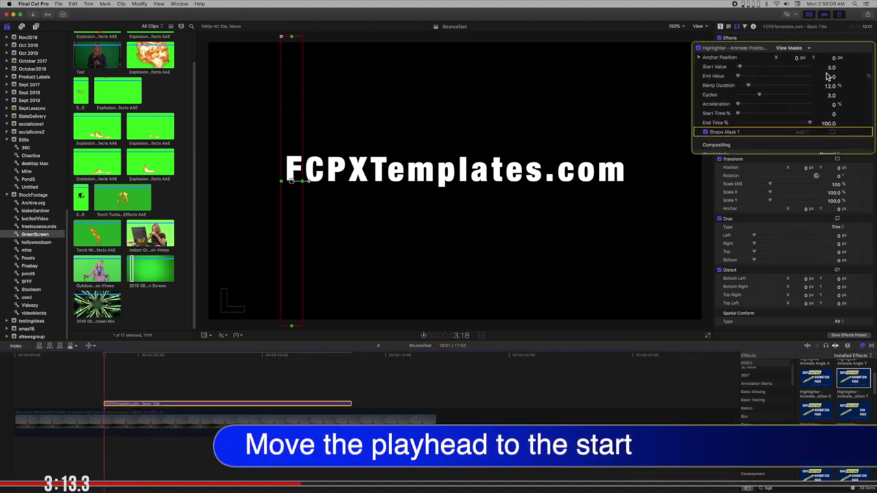
drag(836, 64, 827, 116)
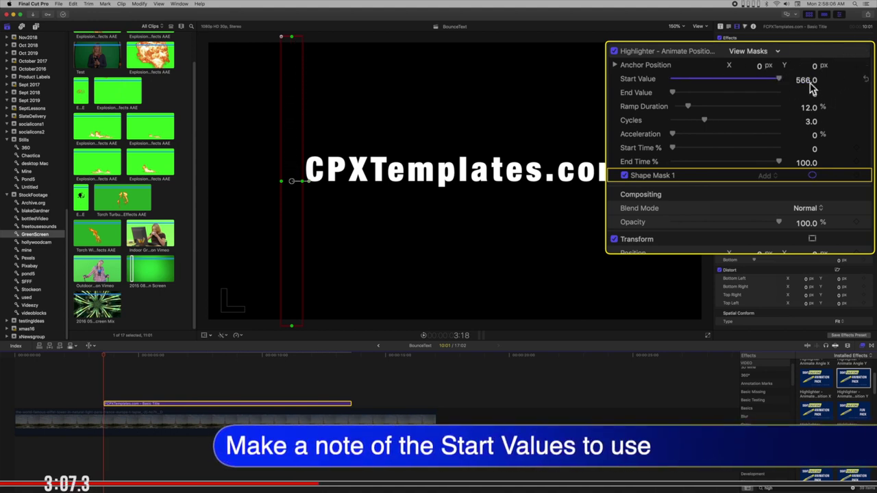
drag(805, 81, 754, 82)
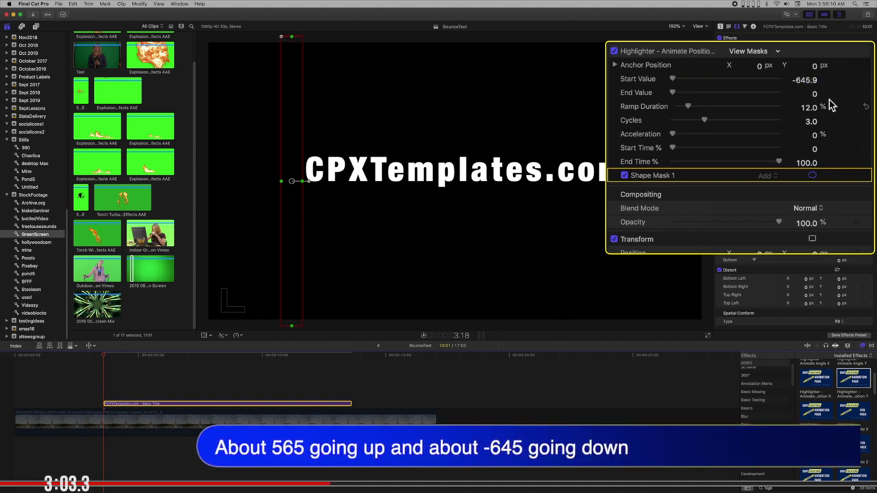
mouse_move(802, 83)
mouse_down()
mouse_move(850, 81)
mouse_move(800, 79)
mouse_move(812, 79)
mouse_up()
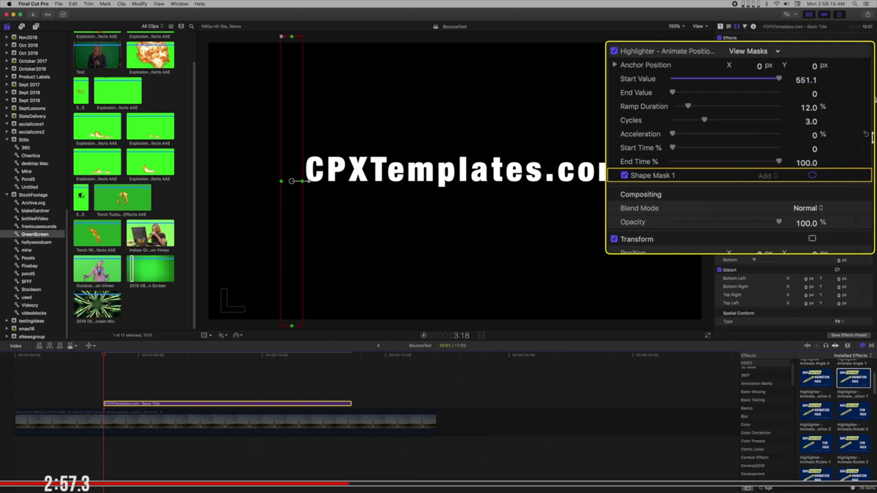
drag(779, 167, 692, 168)
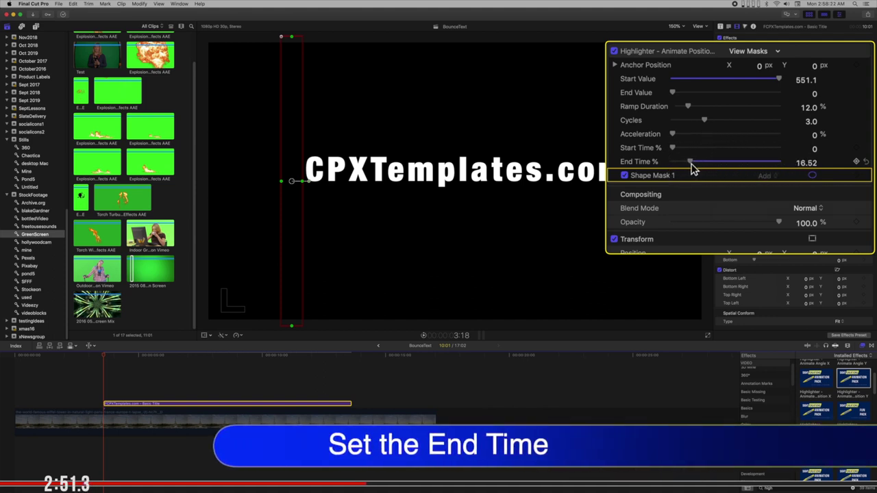
Set Ramp Duration to 7.63% and Start Time to 6.08%, replaying the bounce after each change
key(space)
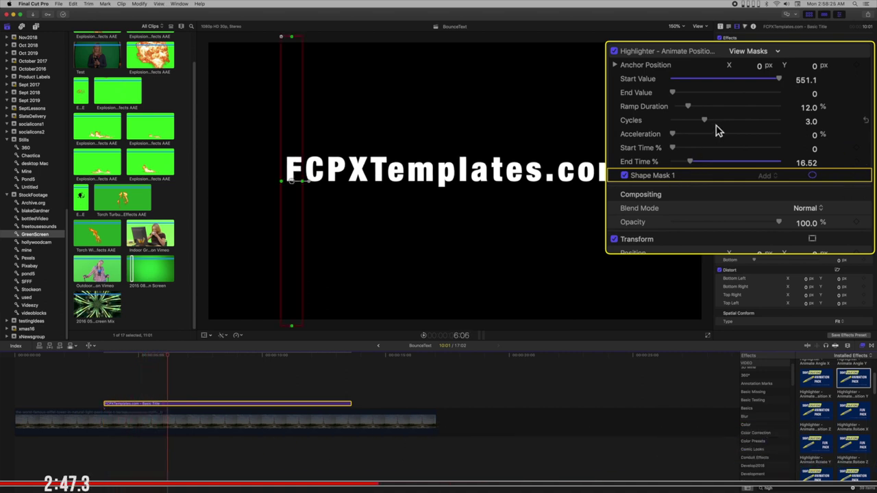
drag(689, 109, 684, 110)
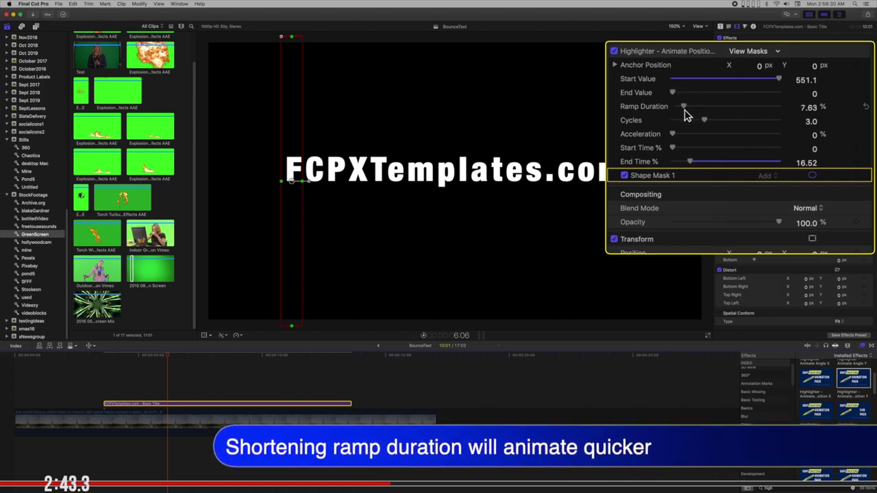
key(slash)
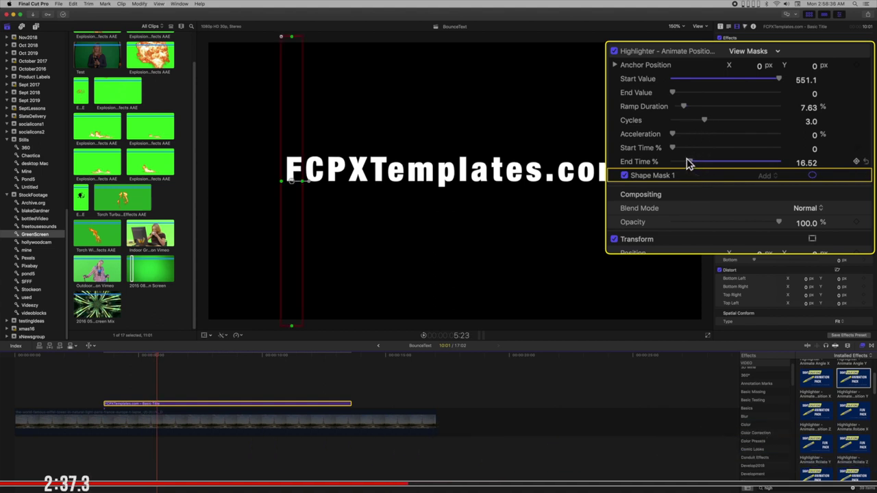
drag(673, 148, 682, 152)
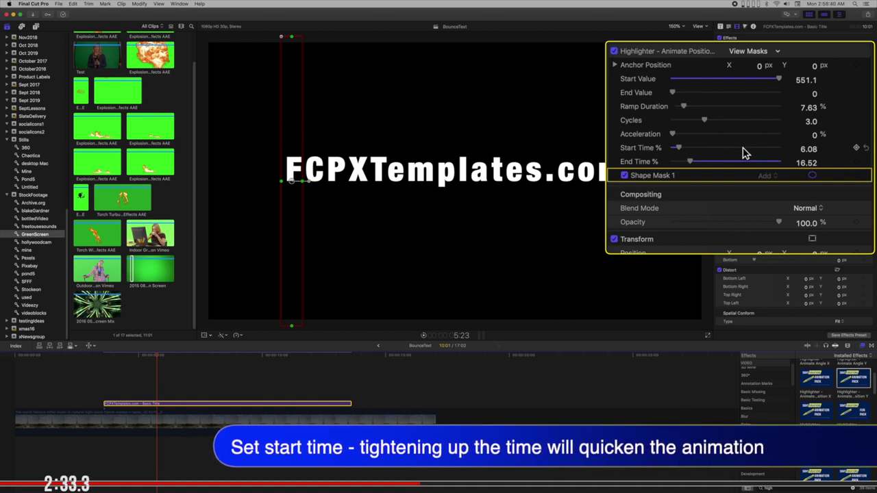
key(shift+slash)
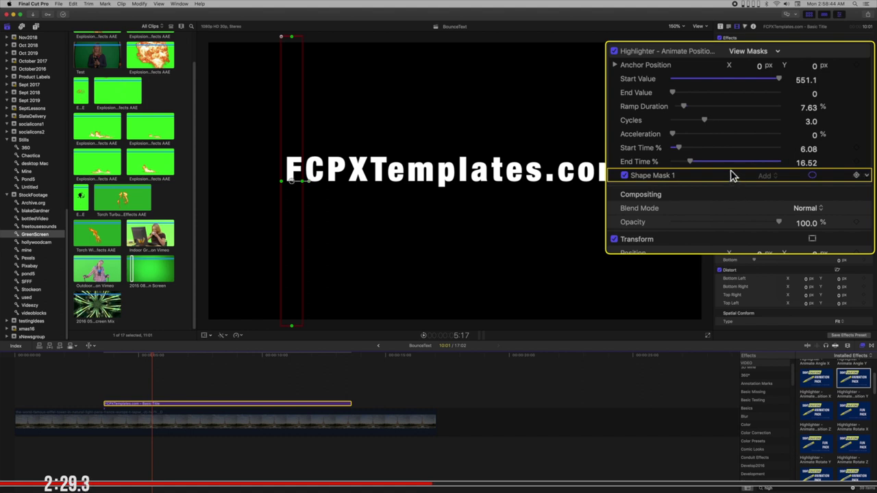
Select the Highlighter effect and copy it from the title clip
click(692, 54)
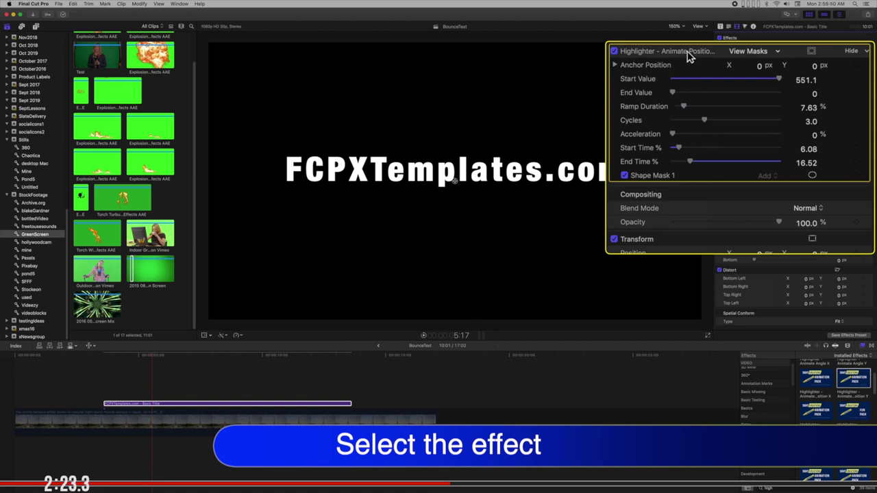
click(73, 4)
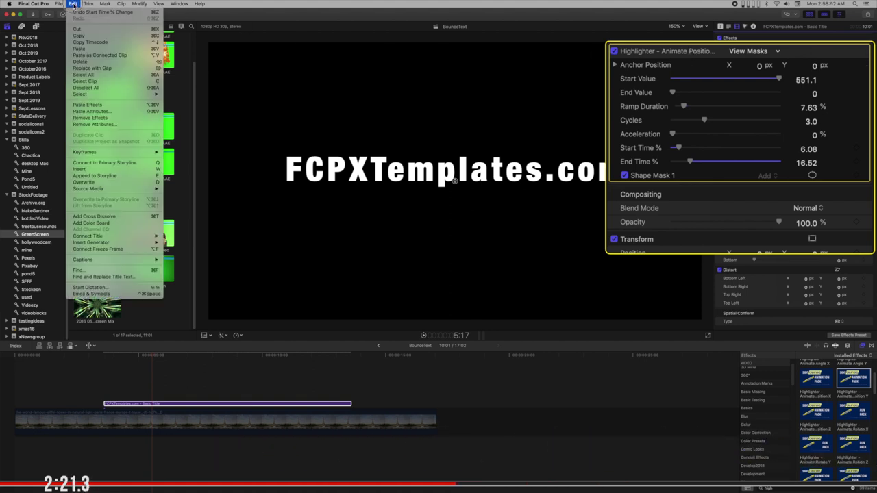
click(79, 35)
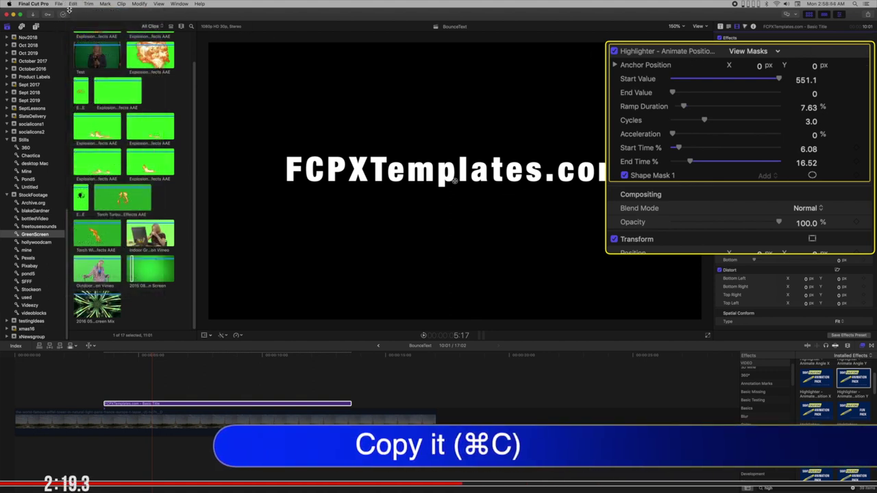
click(72, 4)
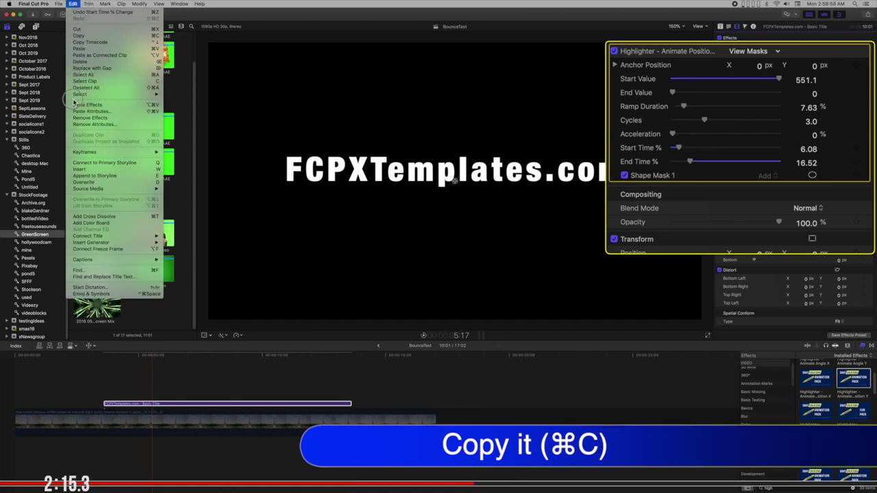
key(Escape)
Paste more Highlighter copies onto the title so it carries four position effects
key(super+alt+v)
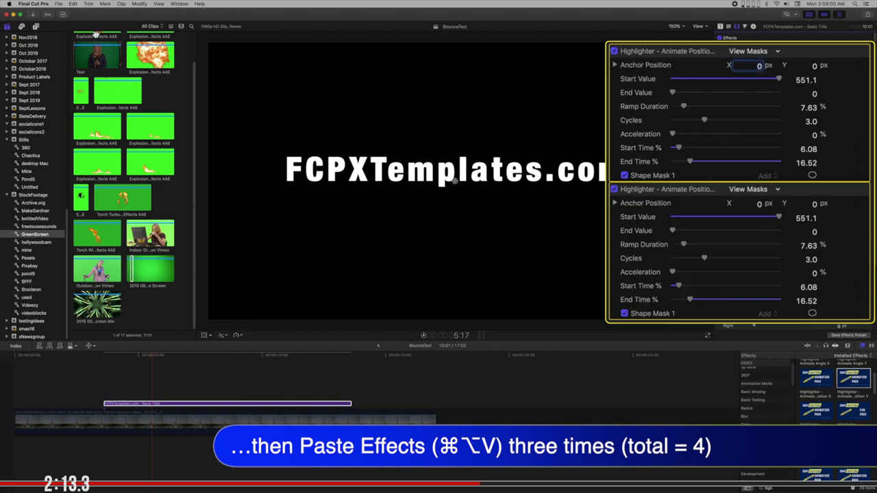
click(73, 4)
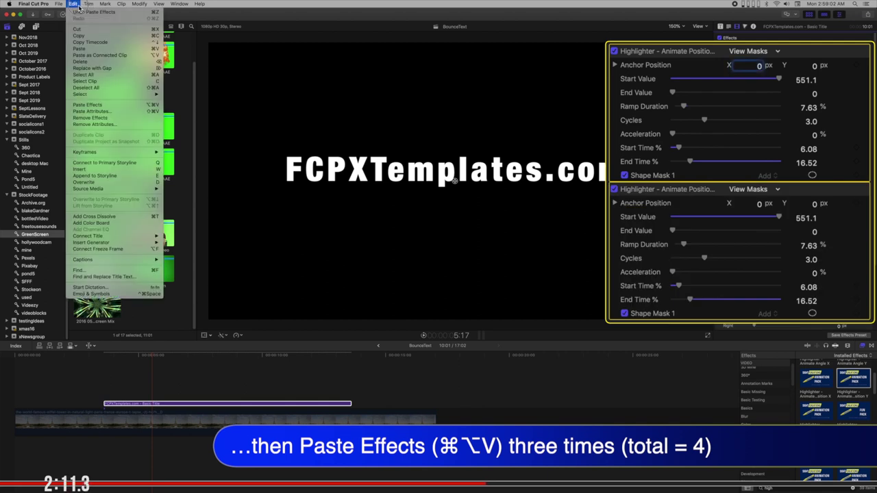
click(87, 104)
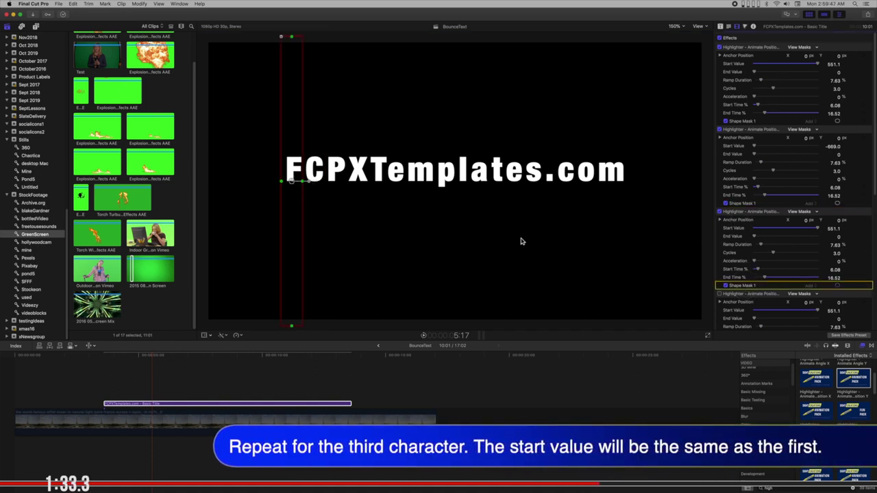
Move the third mask over P and the fourth over X, setting the fourth Start Value to -663.3
drag(294, 184, 337, 184)
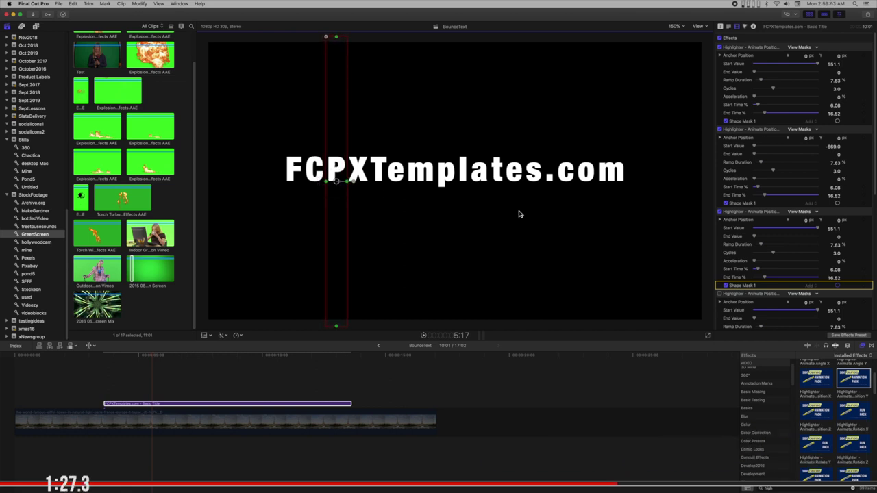
scroll(835, 267, down, 5)
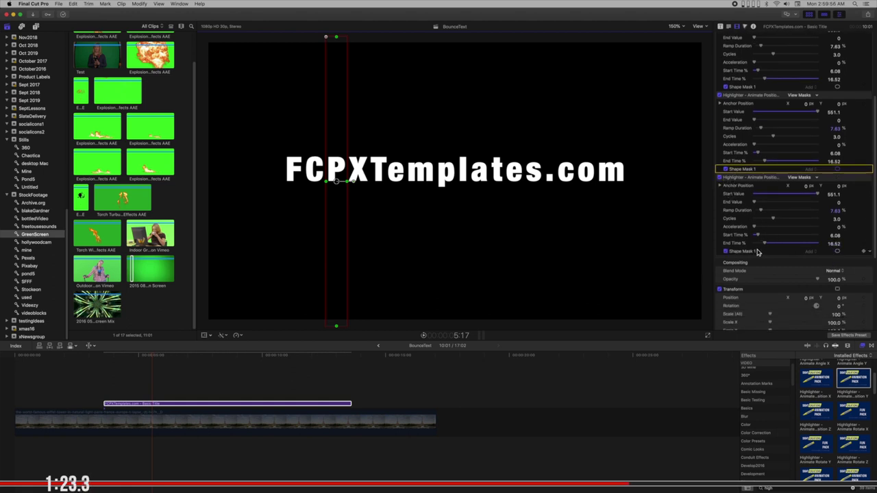
click(761, 251)
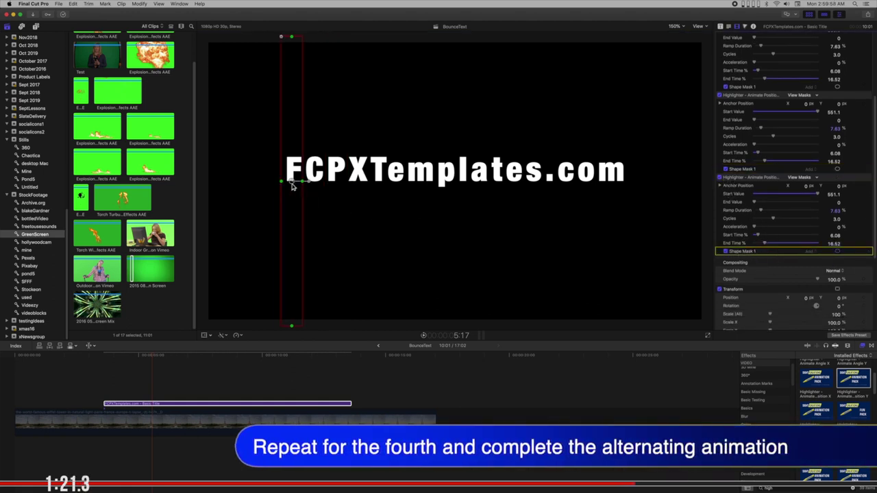
drag(291, 182, 357, 187)
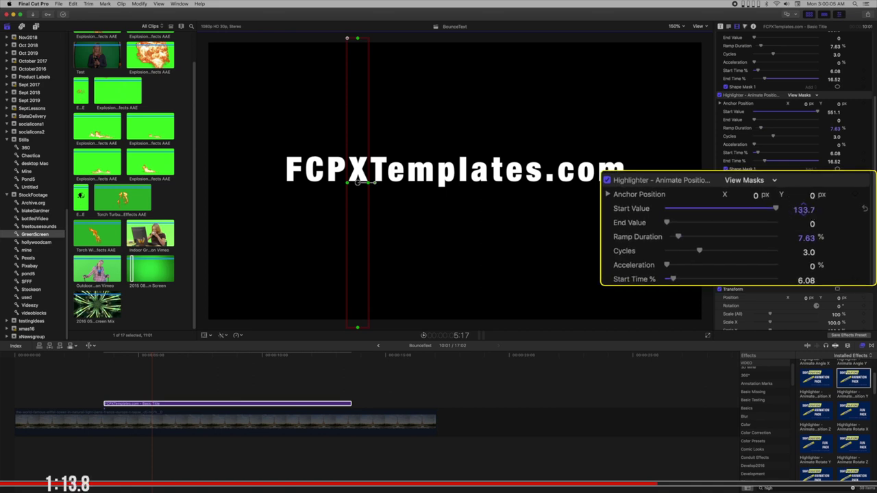
drag(803, 210, 803, 208)
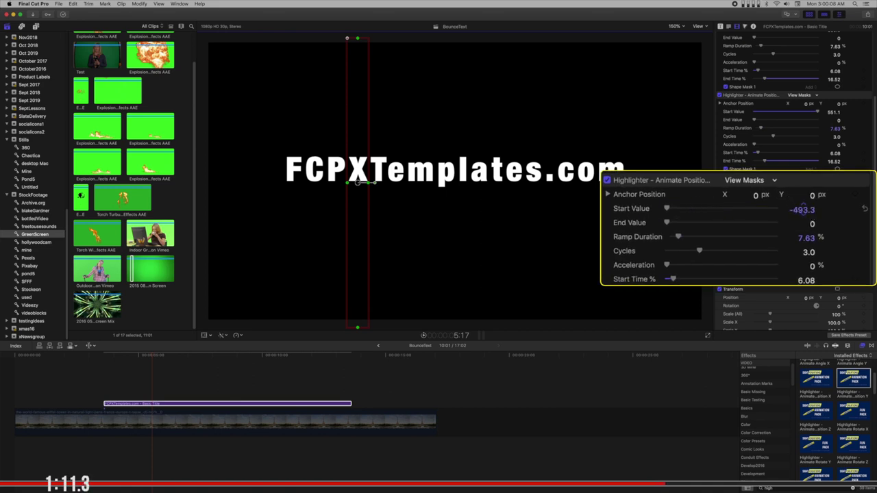
drag(803, 210, 803, 208)
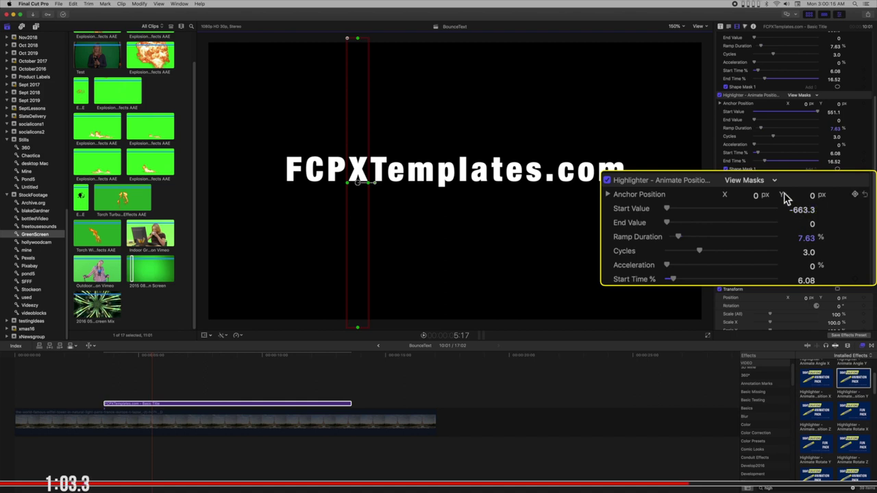
Replay the bounce, then give the fourth Highlighter effect a 16.39 Ramp Duration and 5.41 Cycles
key(shift+question)
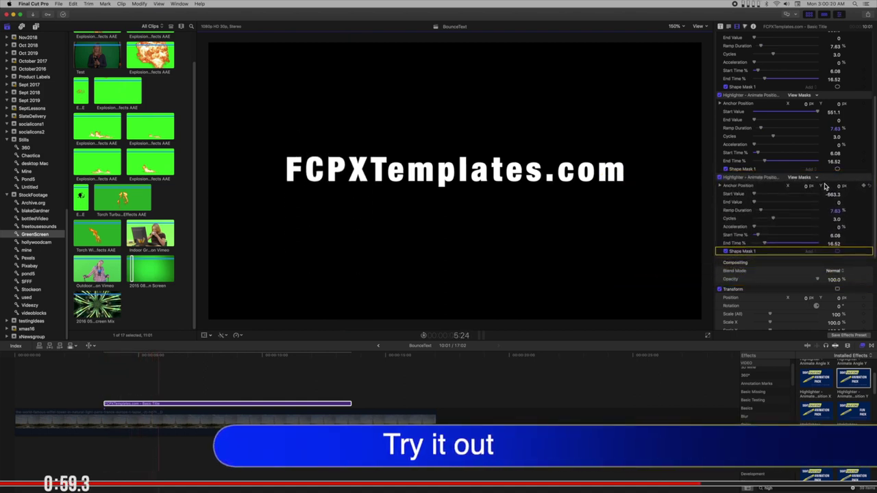
key(shift+question)
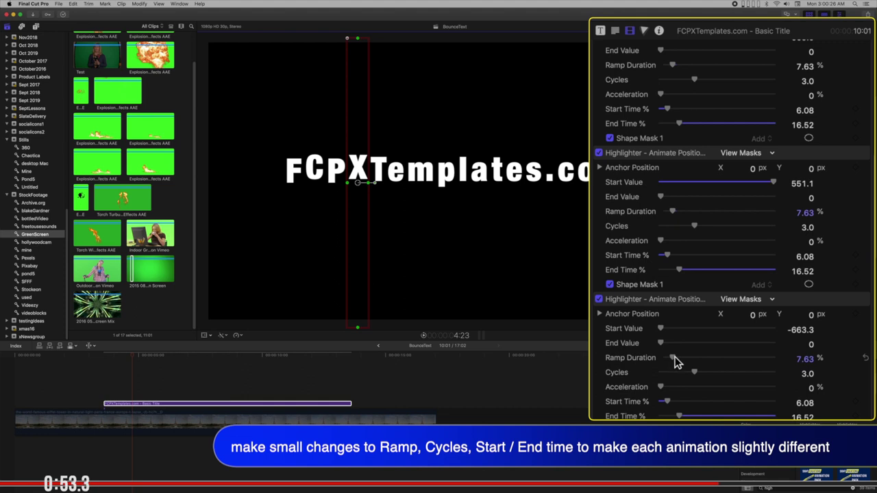
drag(675, 361, 685, 362)
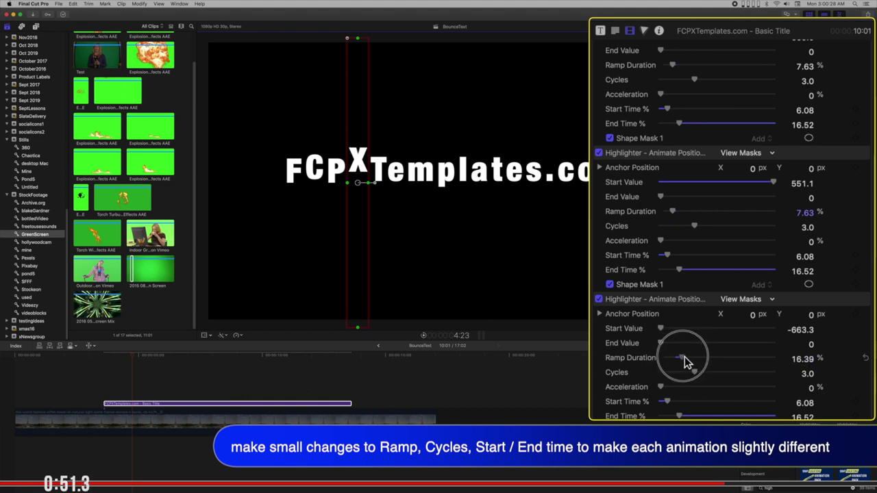
drag(694, 374, 728, 379)
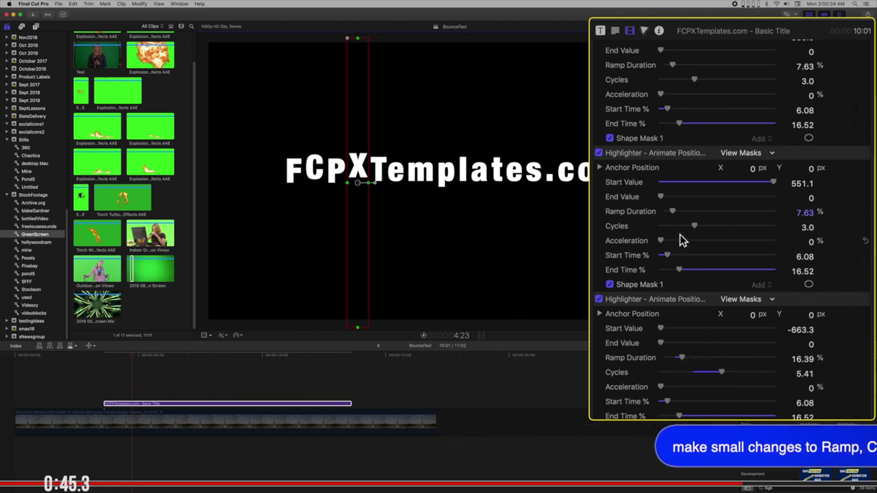
Set the third effect's Cycles to 4.93 and the second's Ramp Duration to 12.42 and Cycles to 3.39, then play
mouse_move(694, 227)
mouse_down()
mouse_move(716, 228)
mouse_move(683, 214)
mouse_up()
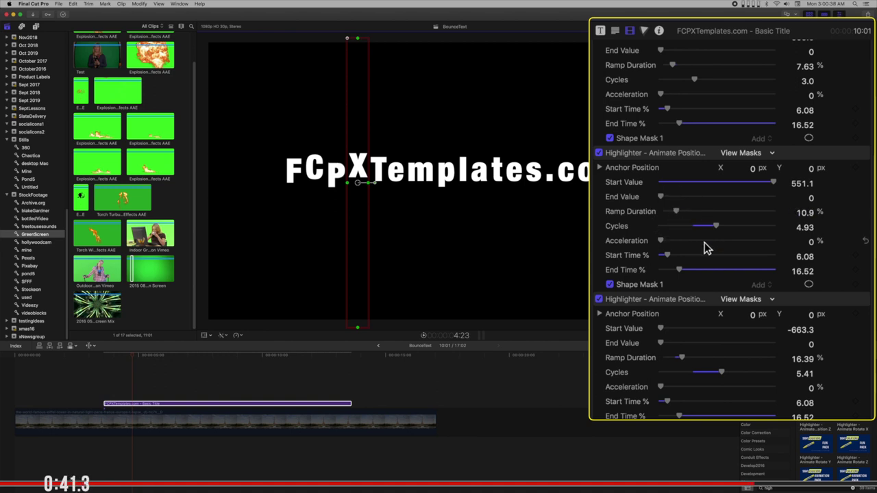
scroll(714, 281, up, 2)
scroll(712, 281, up, 2)
scroll(711, 280, up, 1)
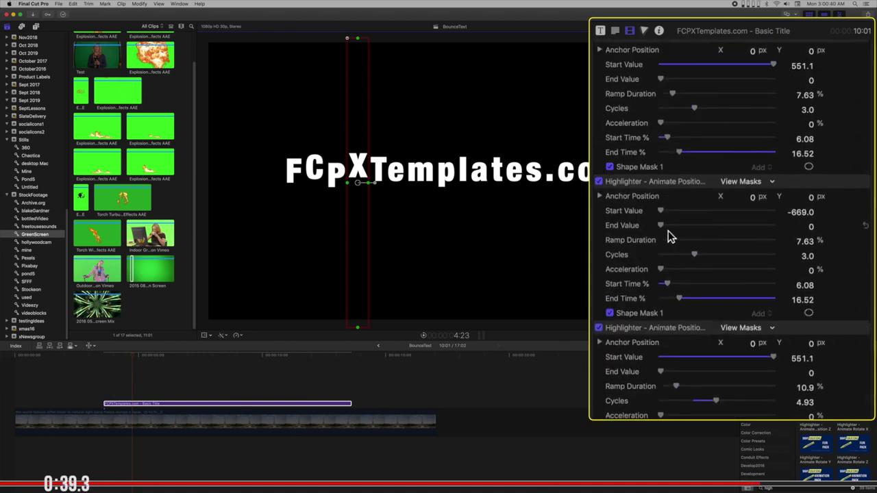
drag(675, 240, 687, 244)
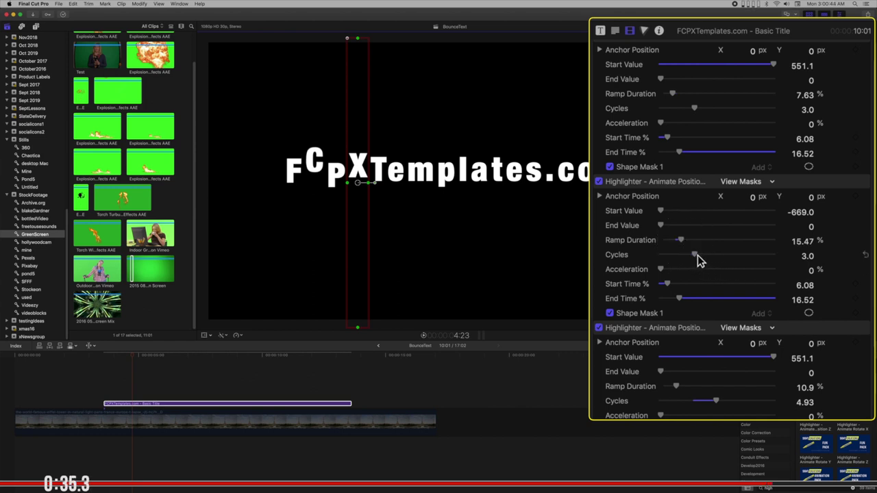
drag(685, 242, 678, 241)
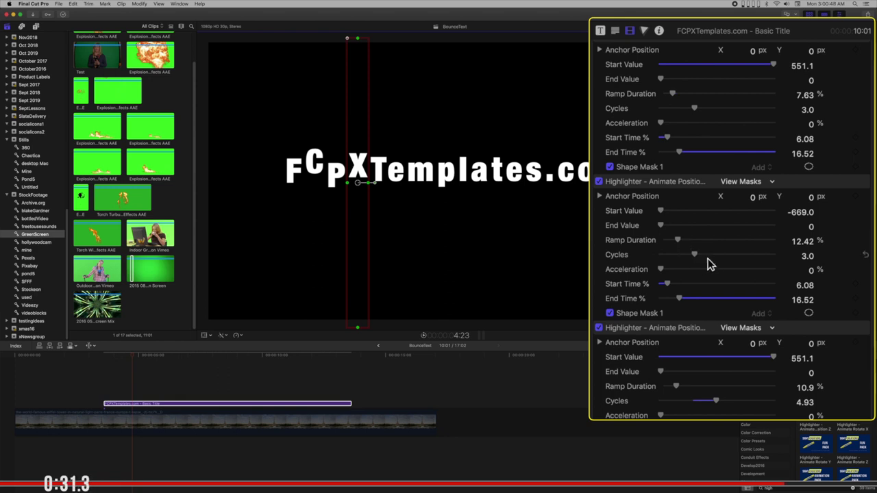
drag(697, 260, 704, 261)
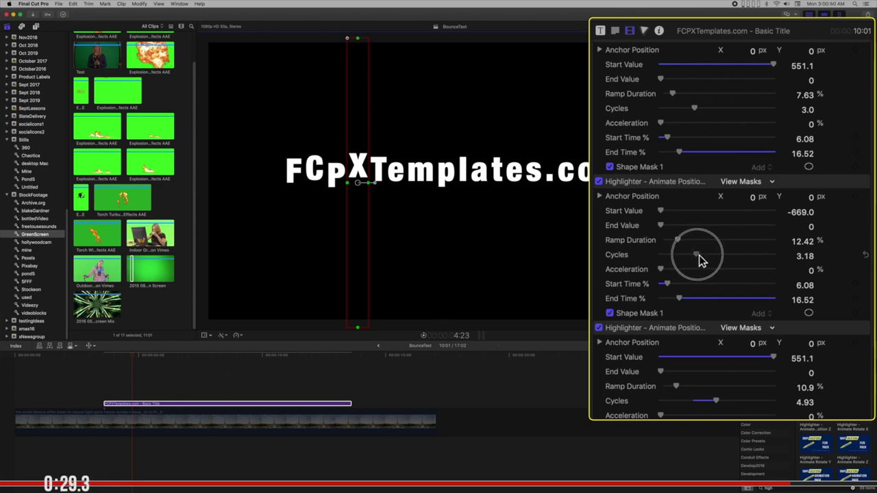
key(space)
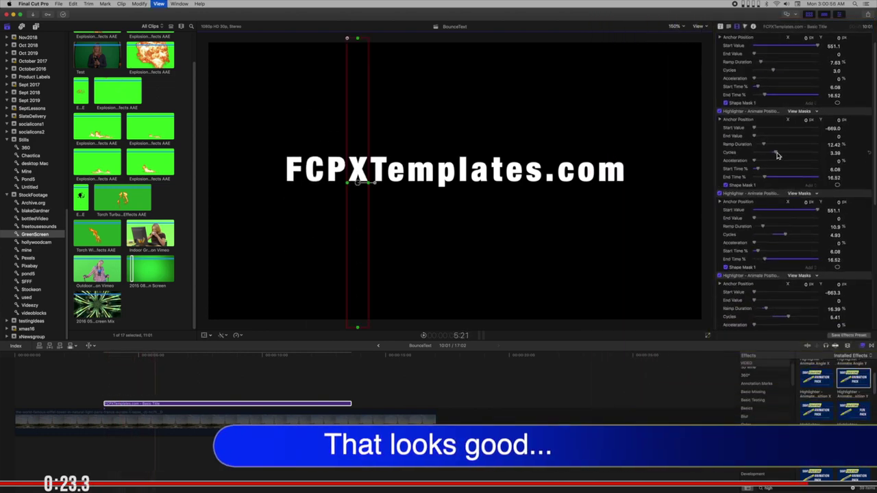
Stop playback once the staggered letter bounces settle into the full FCPXTemplates.com line
key(space)
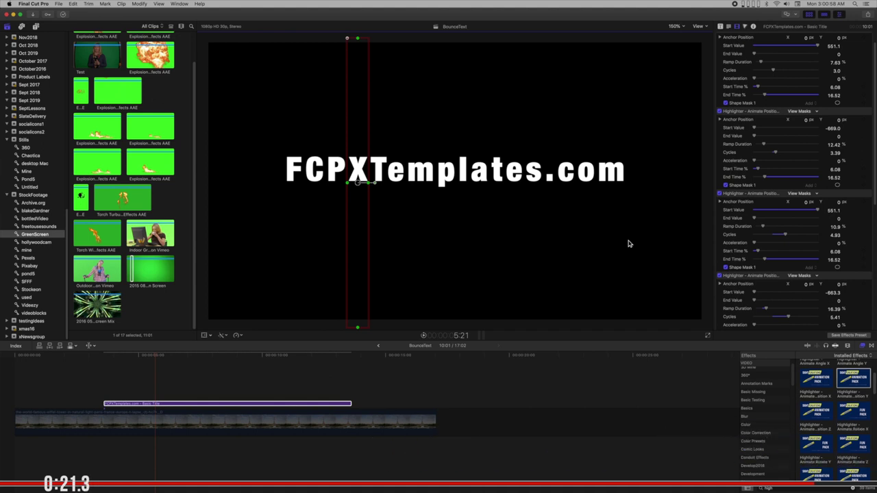